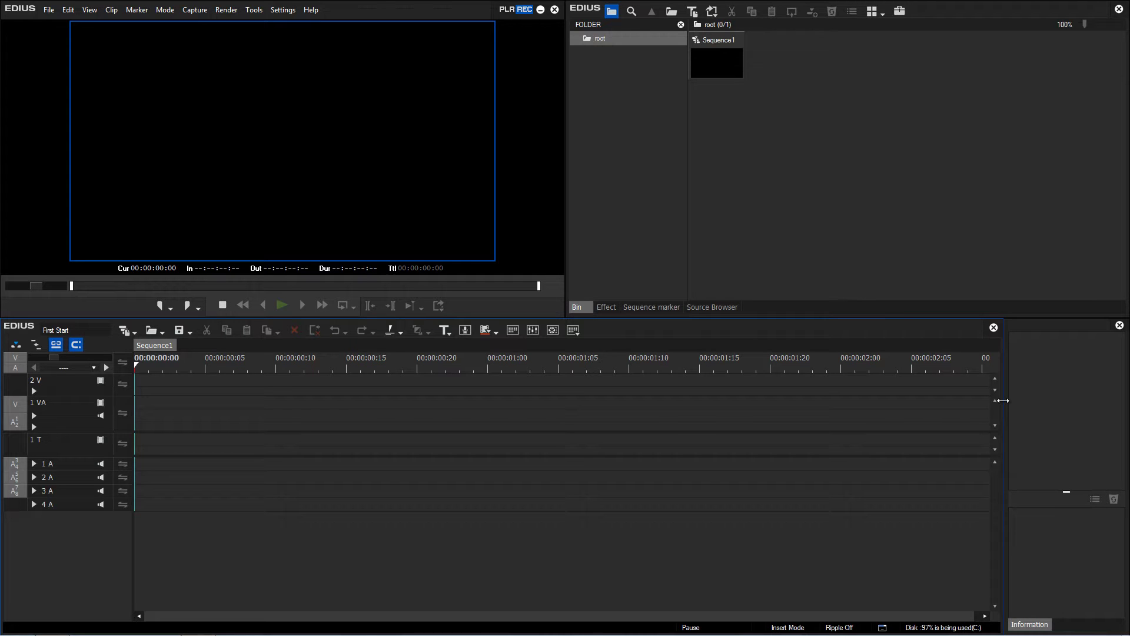
# Step: Undock the Information panel as a floating window and stretch the timeline to the right screen edge
pyautogui.moveTo(1003, 400)
pyautogui.mouseDown()
pyautogui.moveTo(550, 429)
pyautogui.moveTo(1088, 442)
pyautogui.mouseUp()
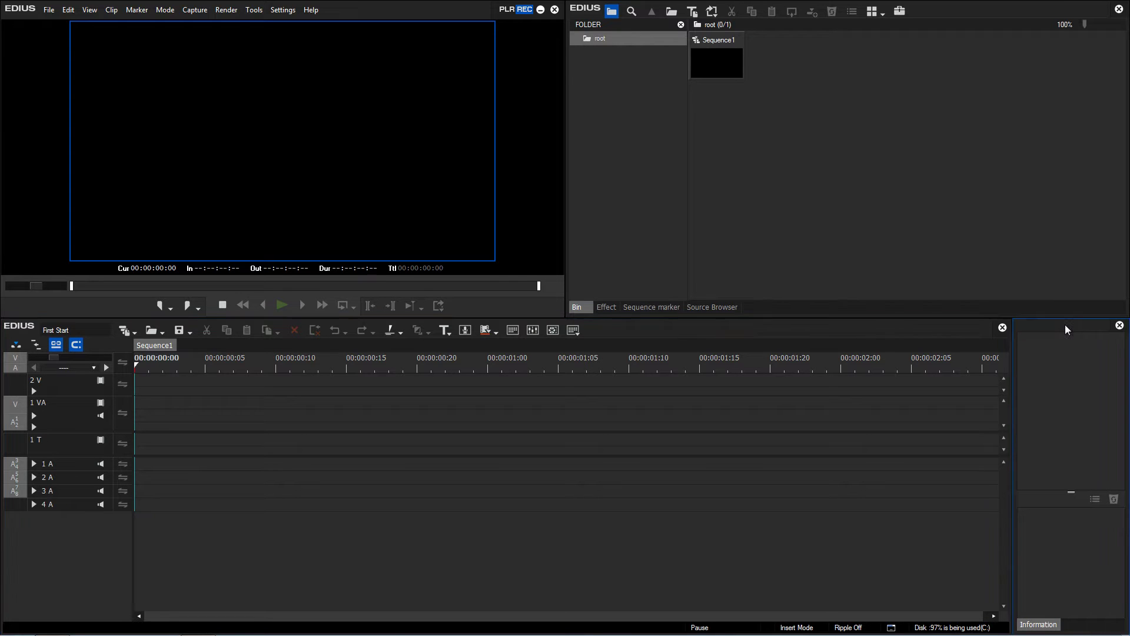
pyautogui.moveTo(1065, 324)
pyautogui.mouseDown()
pyautogui.moveTo(959, 320)
pyautogui.moveTo(736, 203)
pyautogui.moveTo(681, 184)
pyautogui.moveTo(621, 183)
pyautogui.moveTo(805, 228)
pyautogui.moveTo(681, 159)
pyautogui.moveTo(604, 157)
pyautogui.moveTo(619, 154)
pyautogui.moveTo(613, 84)
pyautogui.moveTo(610, 109)
pyautogui.moveTo(605, 80)
pyautogui.moveTo(528, 73)
pyautogui.moveTo(500, 58)
pyautogui.moveTo(616, 69)
pyautogui.moveTo(616, 59)
pyautogui.moveTo(614, 79)
pyautogui.mouseUp()
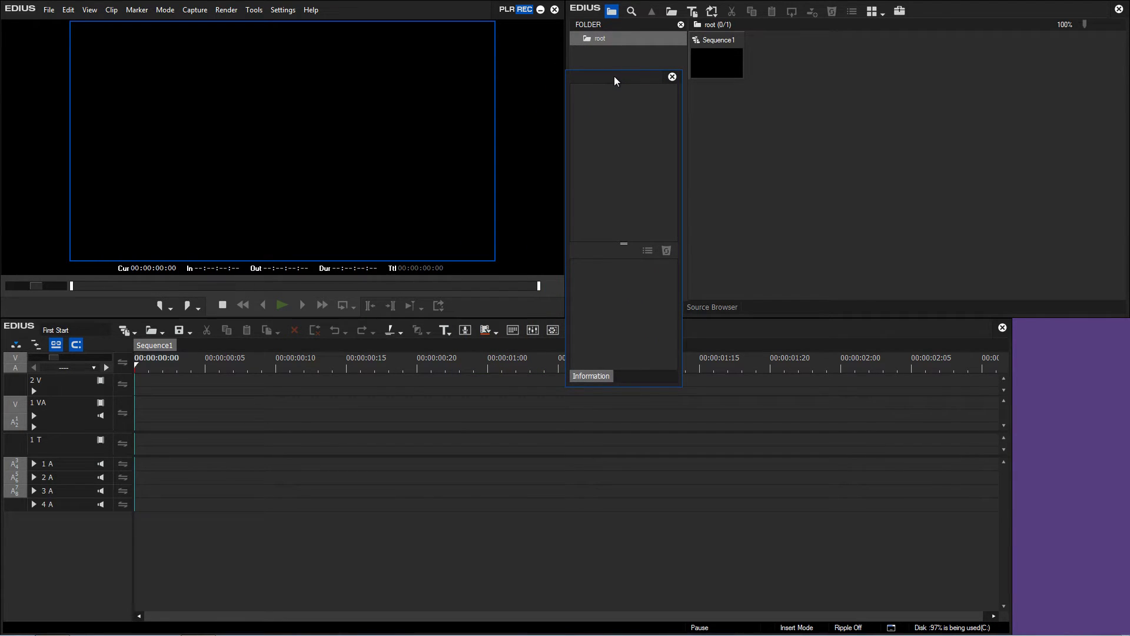
pyautogui.moveTo(616, 78)
pyautogui.mouseDown()
pyautogui.moveTo(987, 247)
pyautogui.moveTo(1060, 326)
pyautogui.mouseUp()
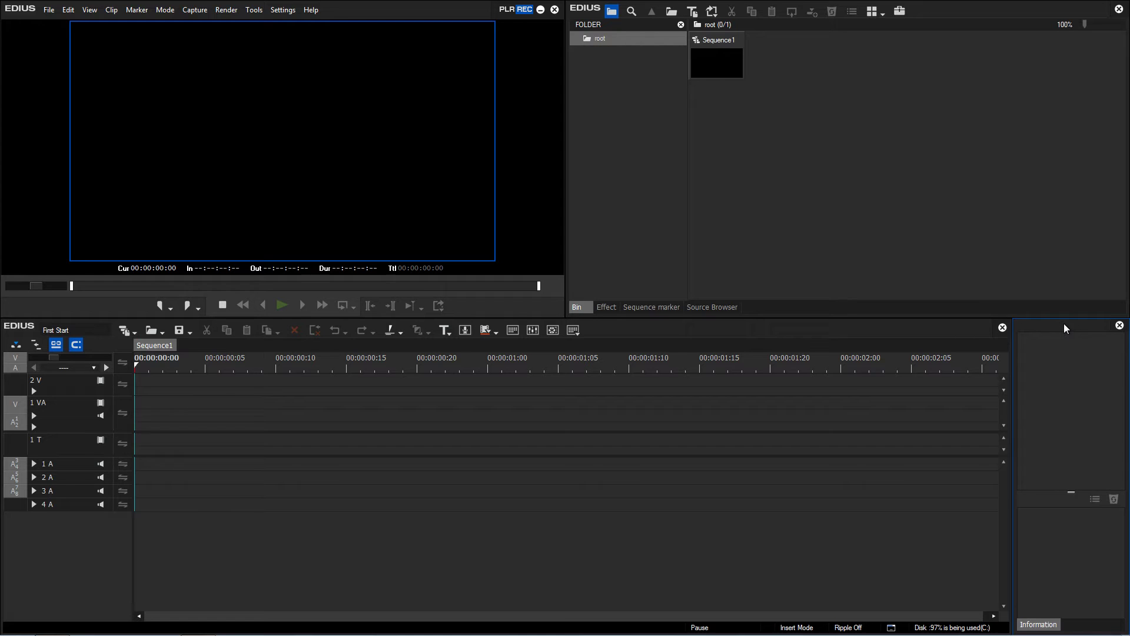
pyautogui.moveTo(1064, 324)
pyautogui.mouseDown()
pyautogui.moveTo(677, 194)
pyautogui.moveTo(577, 184)
pyautogui.moveTo(638, 167)
pyautogui.moveTo(554, 173)
pyautogui.moveTo(591, 244)
pyautogui.moveTo(564, 189)
pyautogui.moveTo(594, 160)
pyautogui.moveTo(680, 166)
pyautogui.moveTo(573, 170)
pyautogui.moveTo(472, 93)
pyautogui.moveTo(476, 5)
pyautogui.mouseUp()
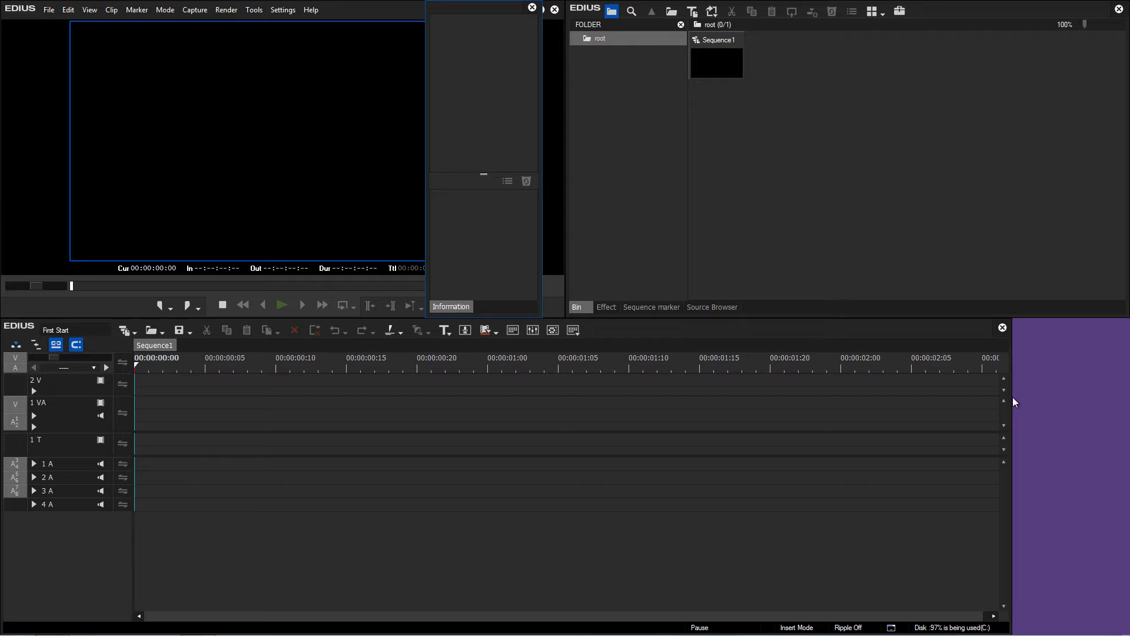
pyautogui.moveTo(1012, 396); pyautogui.dragTo(1125, 403)
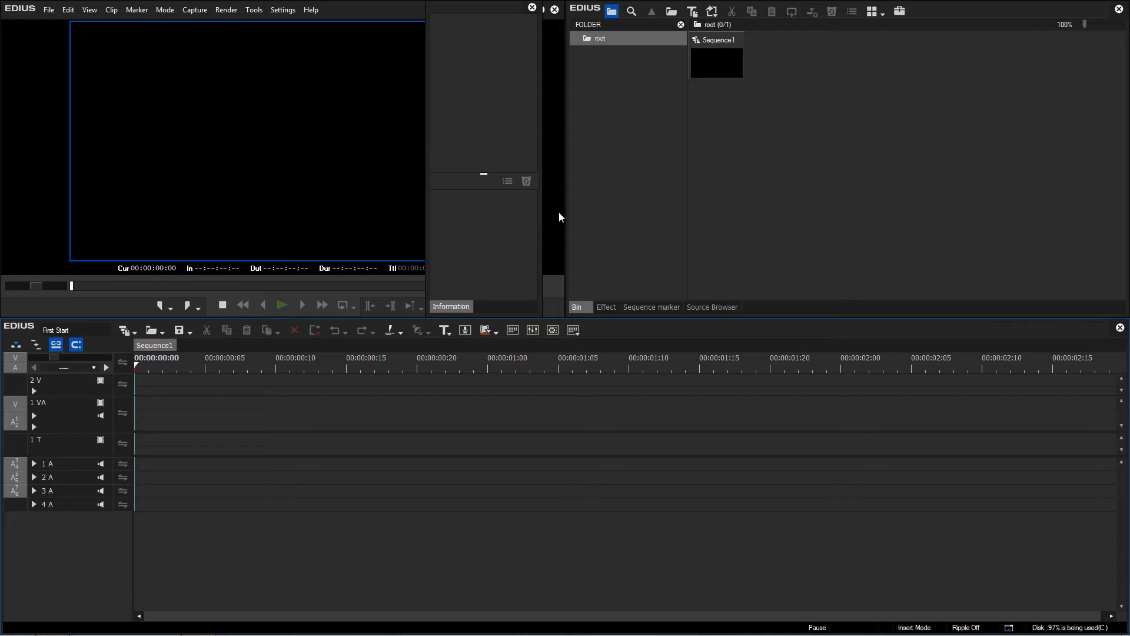
pyautogui.moveTo(489, 8); pyautogui.dragTo(570, 380)
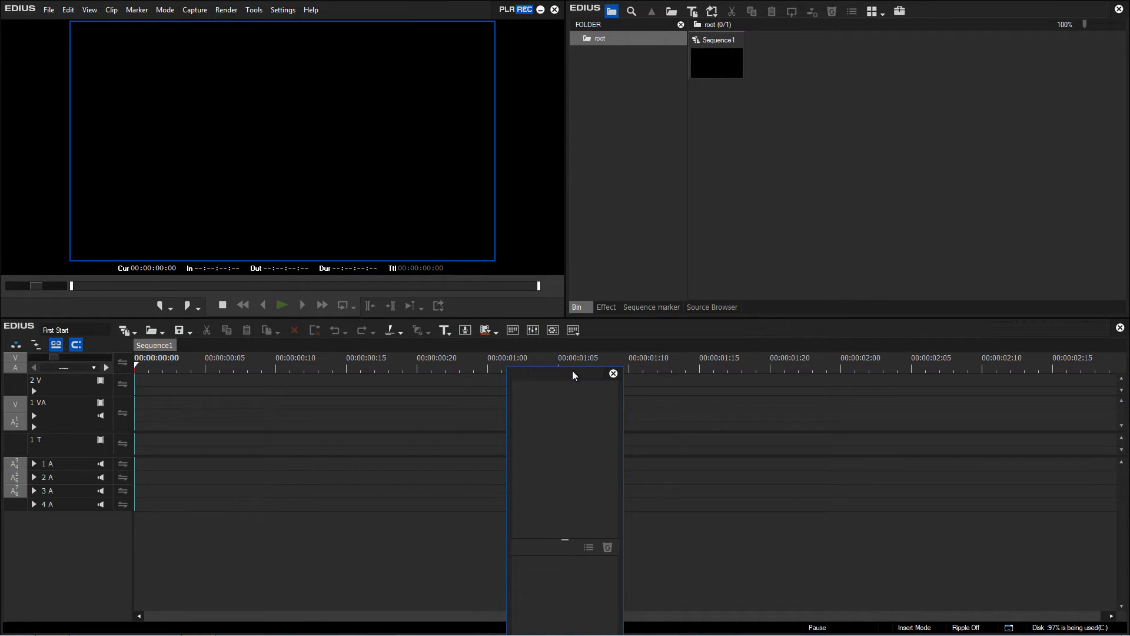
# Step: Shrink the player and bin, dock Information beside the bin, then widen the player again
pyautogui.click(560, 245)
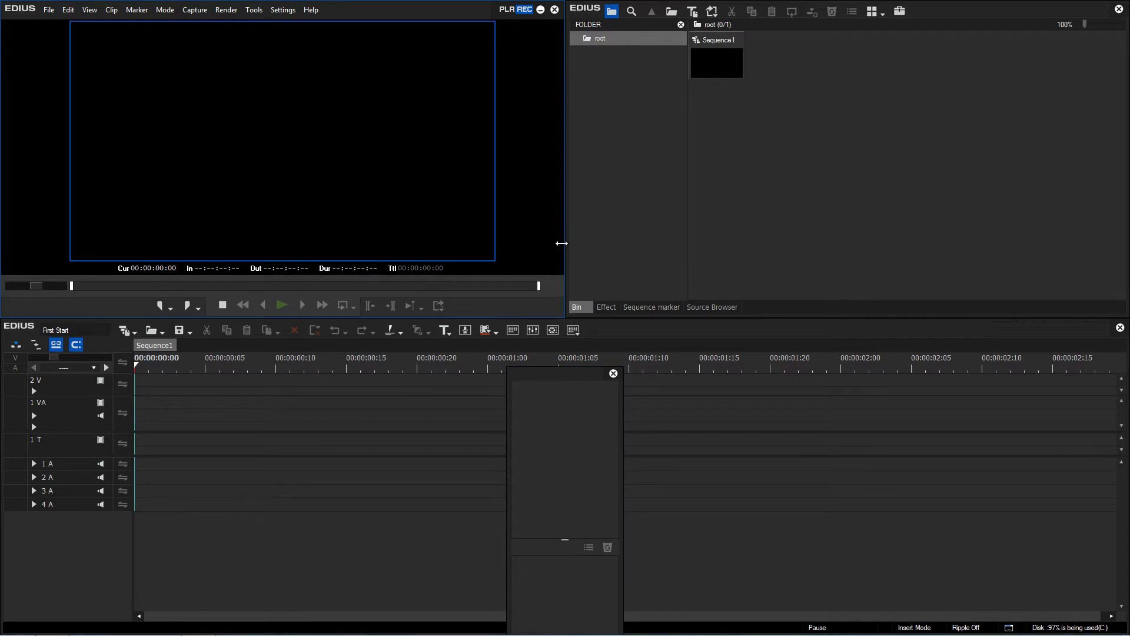
pyautogui.moveTo(562, 243)
pyautogui.mouseDown()
pyautogui.moveTo(431, 255)
pyautogui.moveTo(718, 253)
pyautogui.moveTo(615, 253)
pyautogui.moveTo(698, 257)
pyautogui.mouseUp()
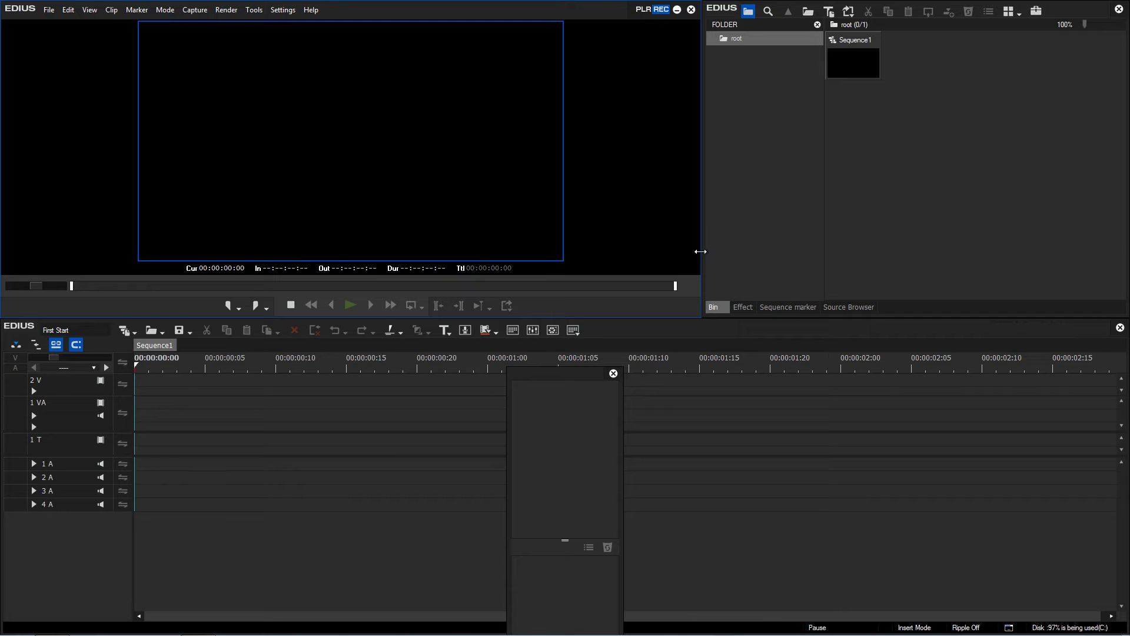
pyautogui.moveTo(700, 240); pyautogui.dragTo(521, 246)
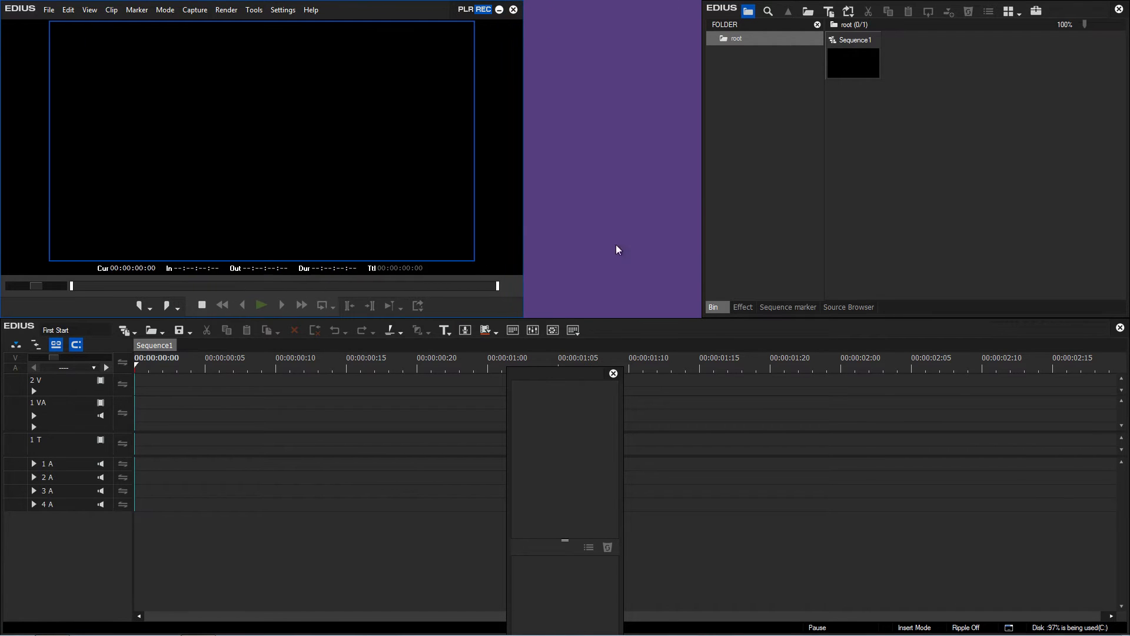
pyautogui.moveTo(700, 207); pyautogui.dragTo(741, 207)
pyautogui.moveTo(578, 375)
pyautogui.mouseDown()
pyautogui.moveTo(608, 281)
pyautogui.moveTo(678, 135)
pyautogui.moveTo(696, 9)
pyautogui.mouseUp()
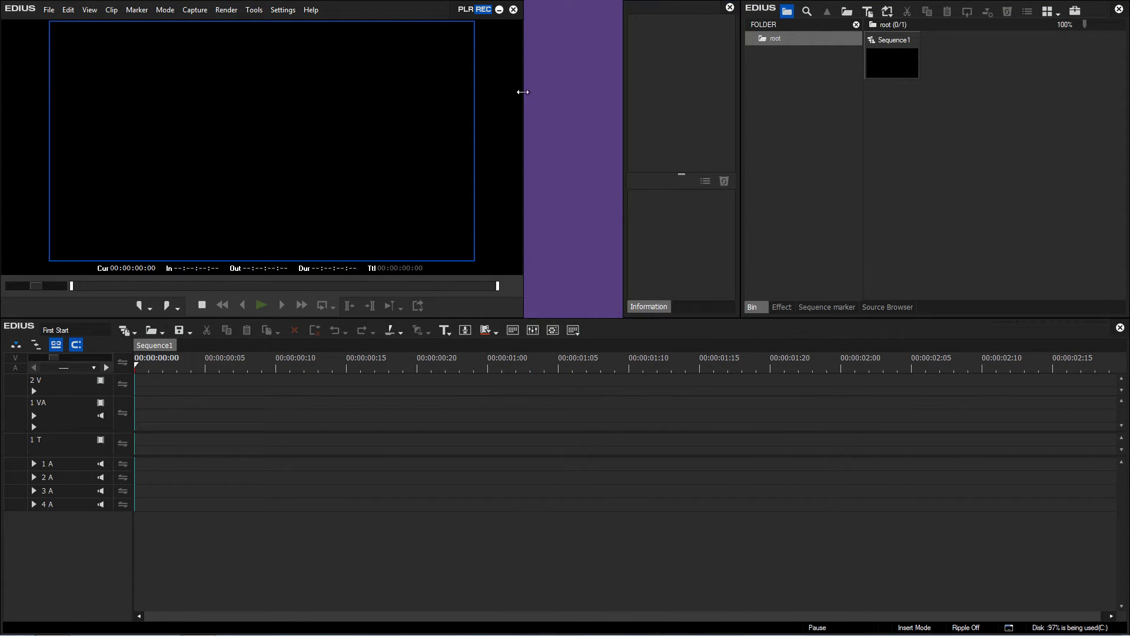
pyautogui.moveTo(523, 96); pyautogui.dragTo(621, 101)
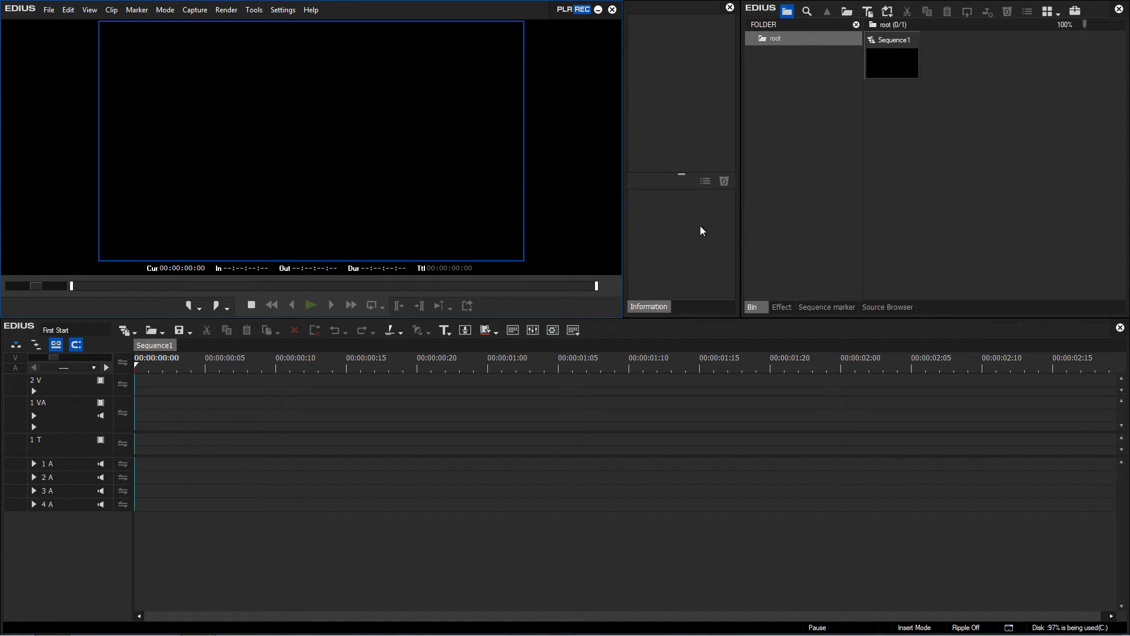
# Step: Browse the Effect, Sequence marker and Source Browser tabs, then make Information a tab in the Bin group
pyautogui.click(783, 307)
pyautogui.click(817, 307)
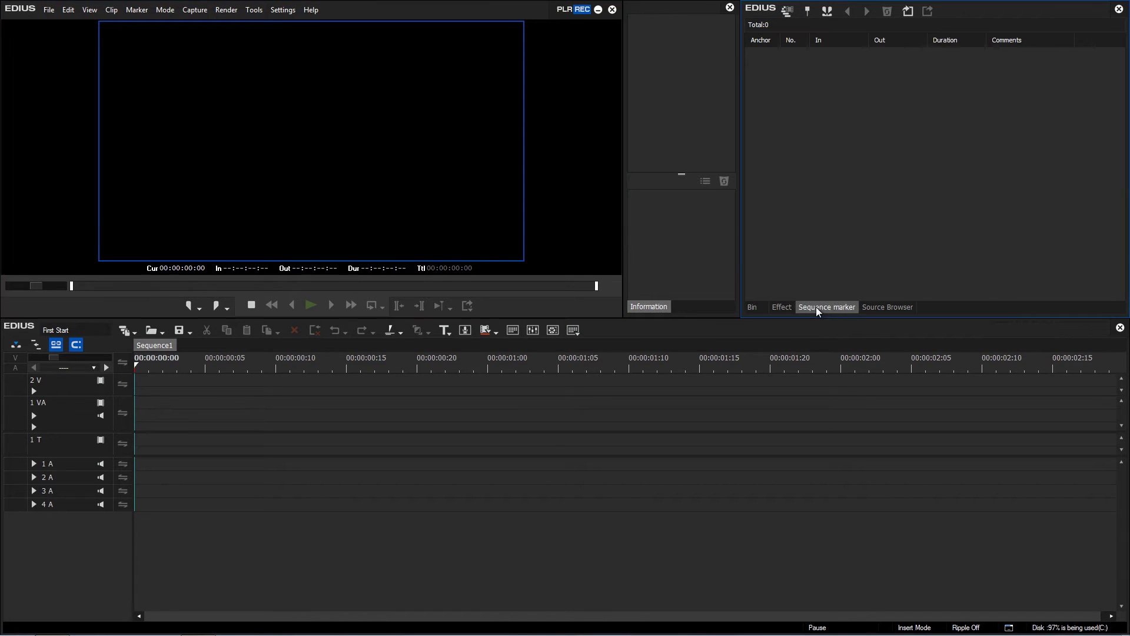
pyautogui.click(871, 306)
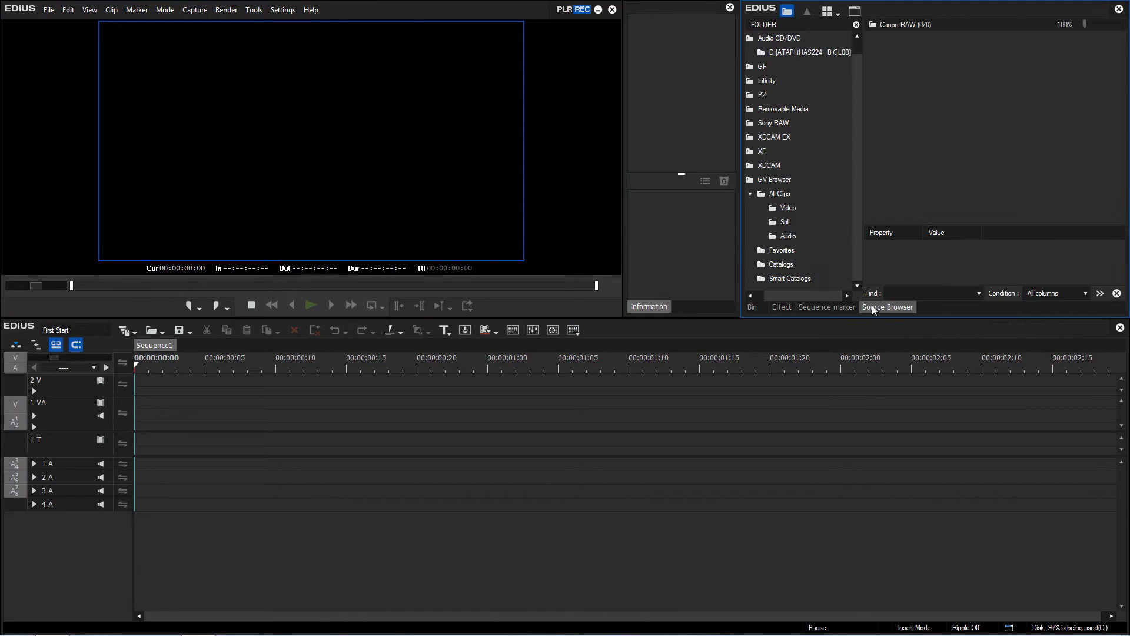
pyautogui.click(753, 307)
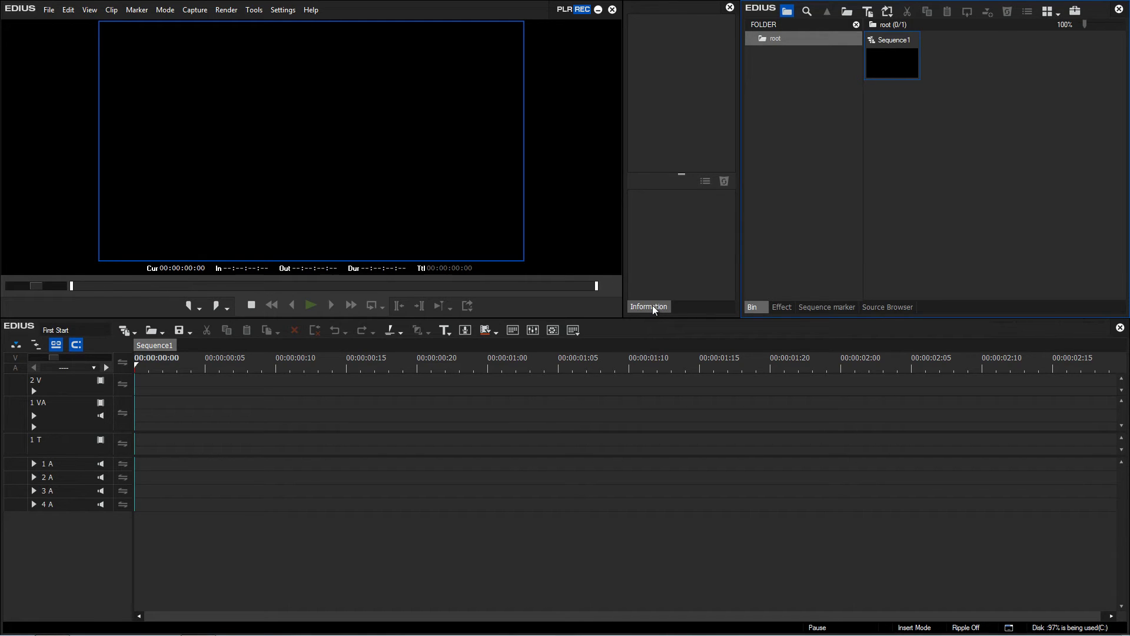
pyautogui.moveTo(654, 309); pyautogui.dragTo(928, 306)
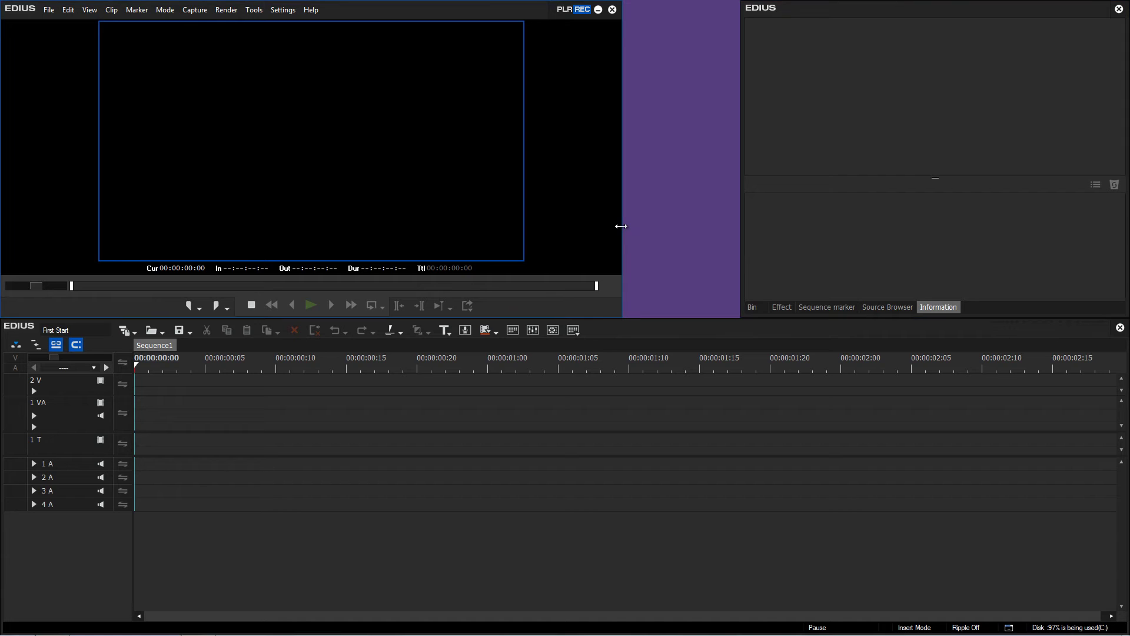
# Step: Widen the player into the empty gap and fine-tune its divider with the tabbed panel group
pyautogui.moveTo(621, 226); pyautogui.dragTo(744, 238)
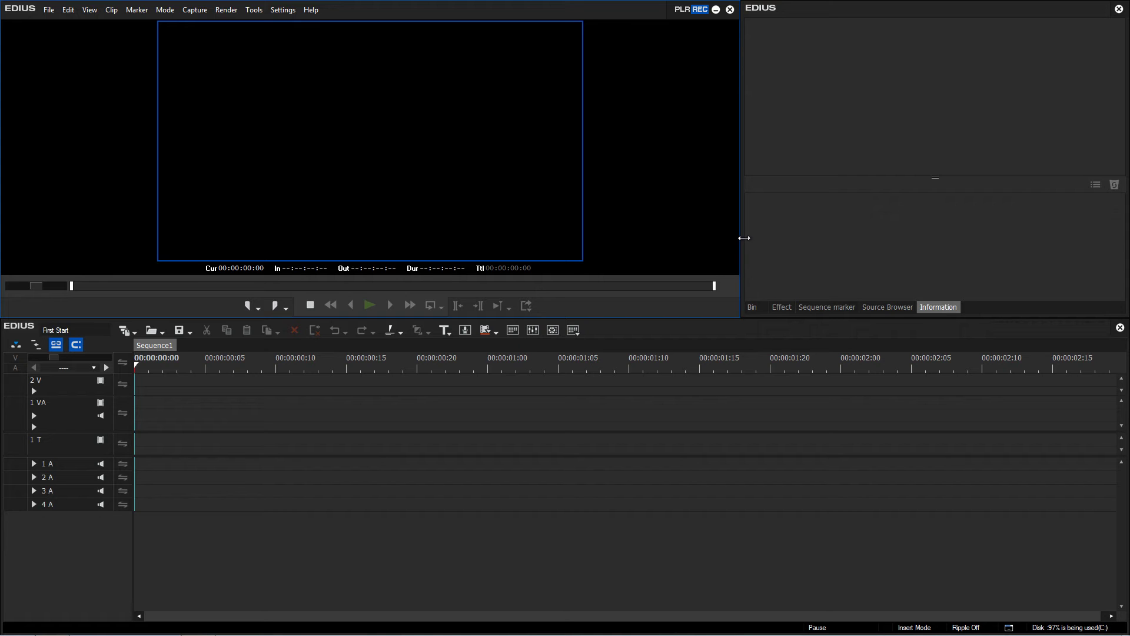
pyautogui.moveTo(744, 237); pyautogui.dragTo(642, 236)
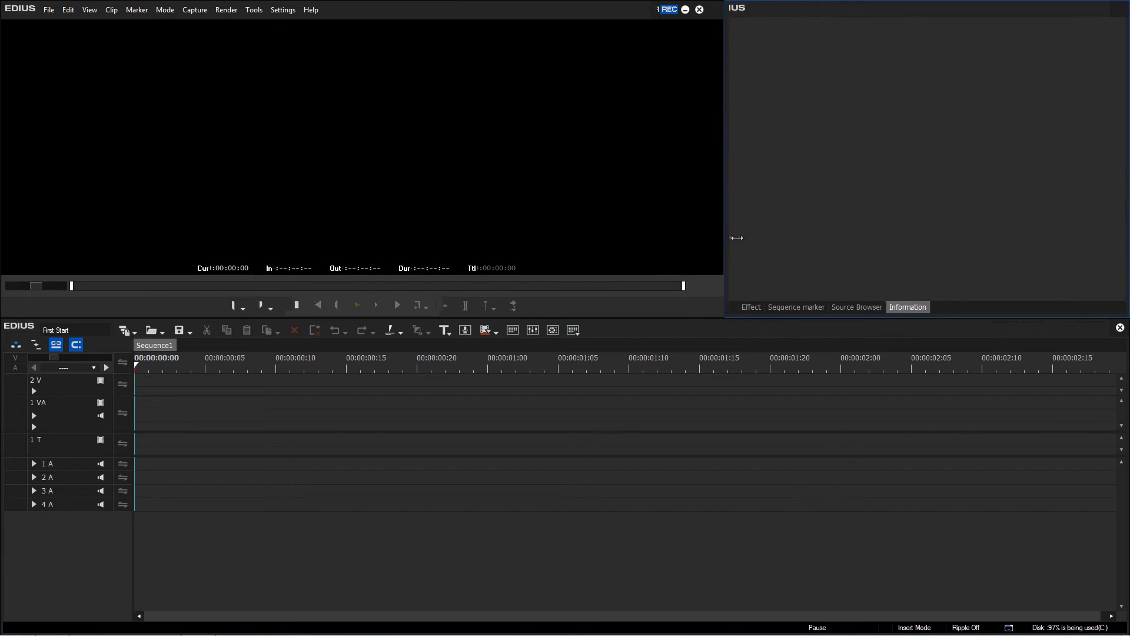
pyautogui.moveTo(740, 238); pyautogui.dragTo(686, 236)
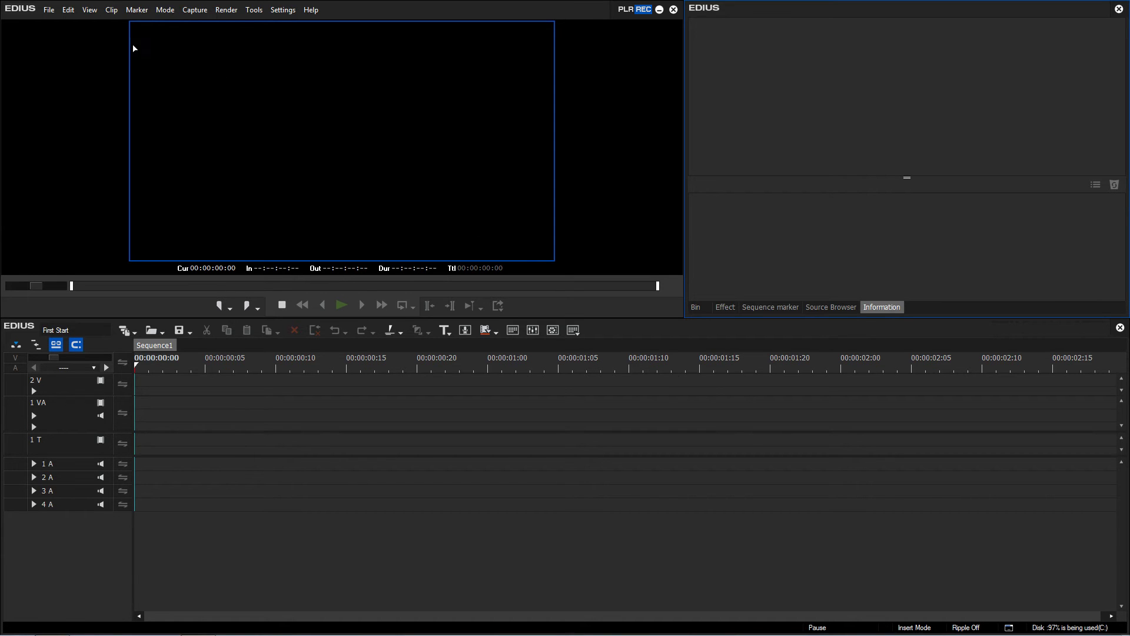
# Step: Save the arrangement from the View menu's Window Layout as a new layout named 'Timeline BIG'
pyautogui.click(91, 11)
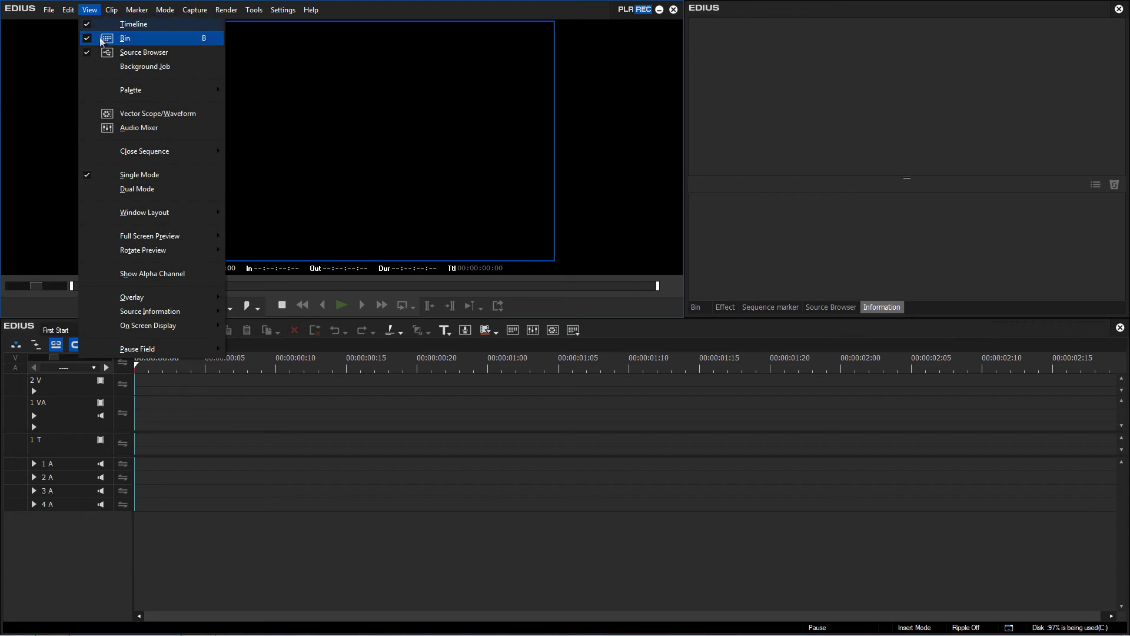
pyautogui.moveTo(145, 212)
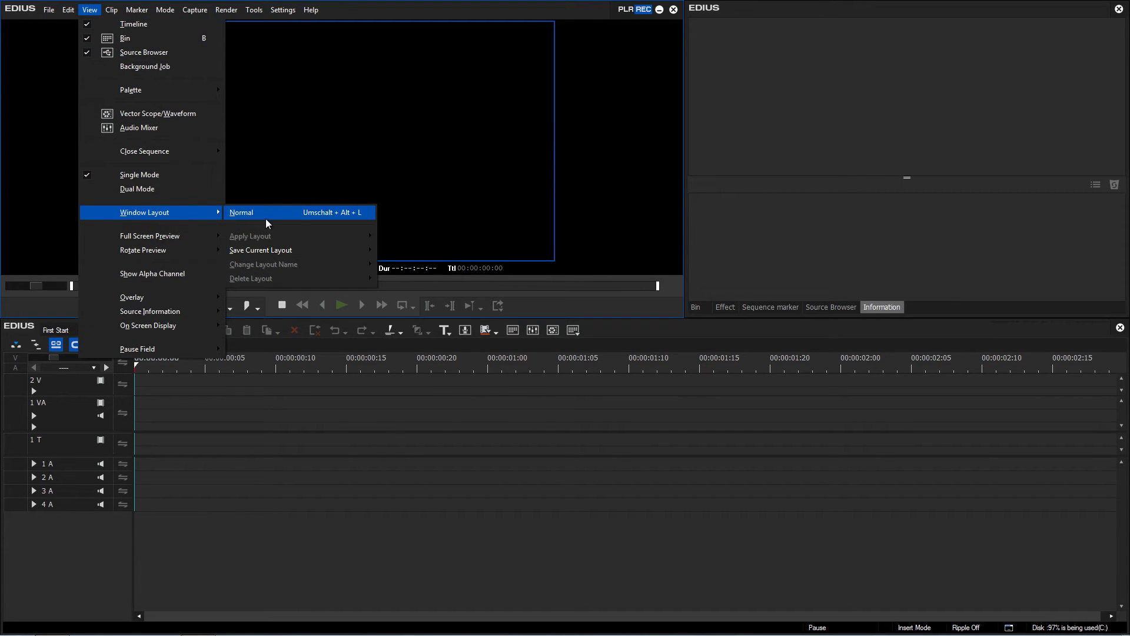
pyautogui.moveTo(260, 250)
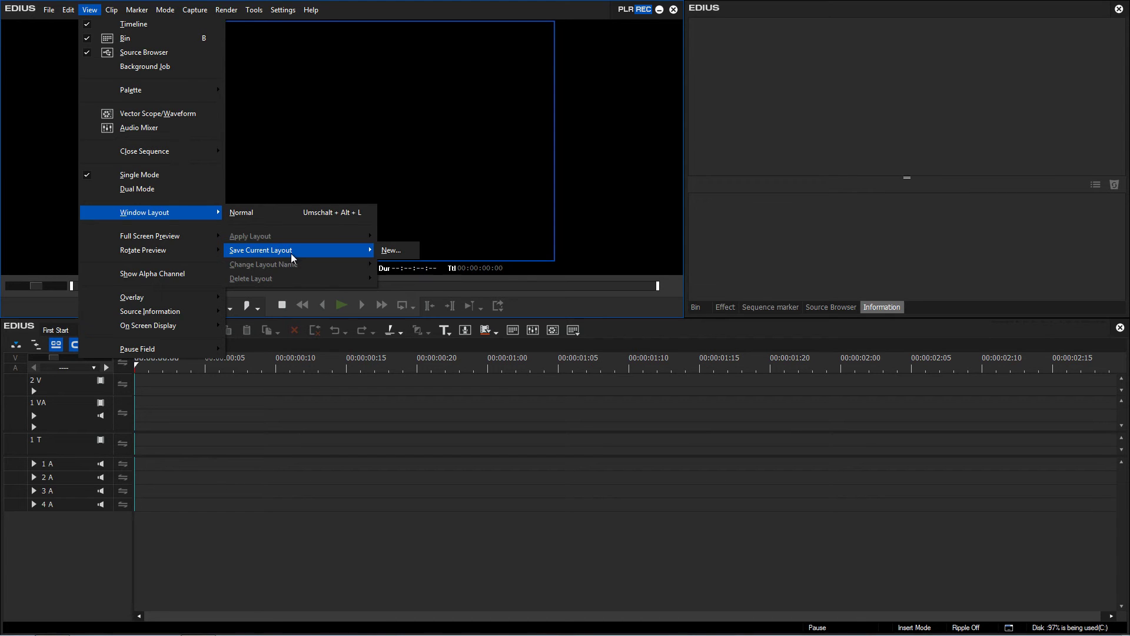
pyautogui.click(383, 251)
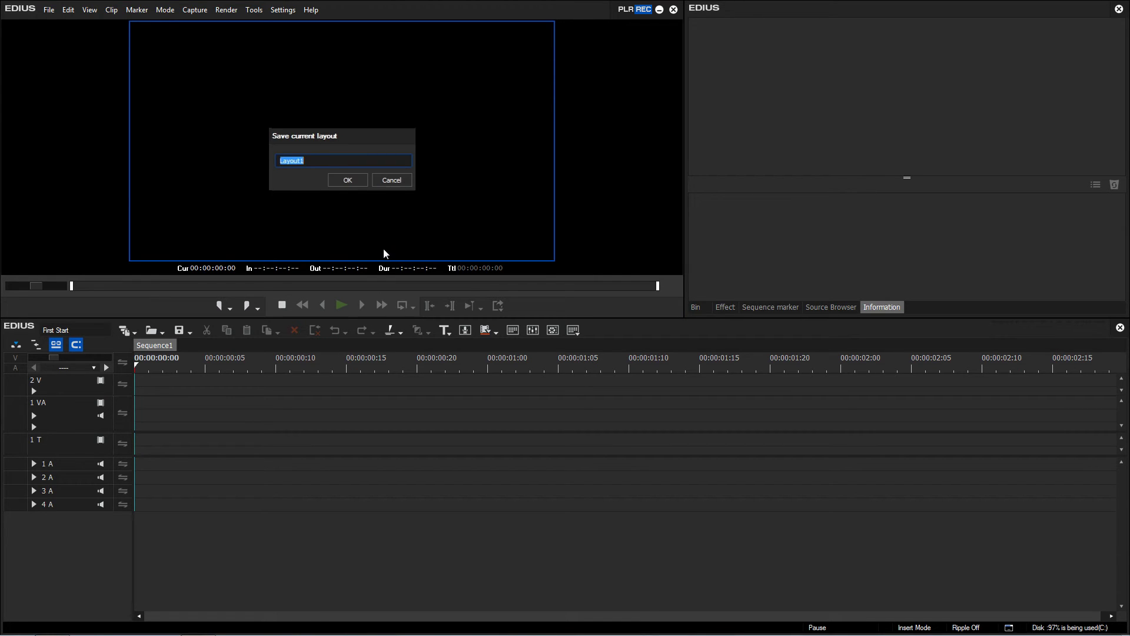
pyautogui.write('Timeline BIG')
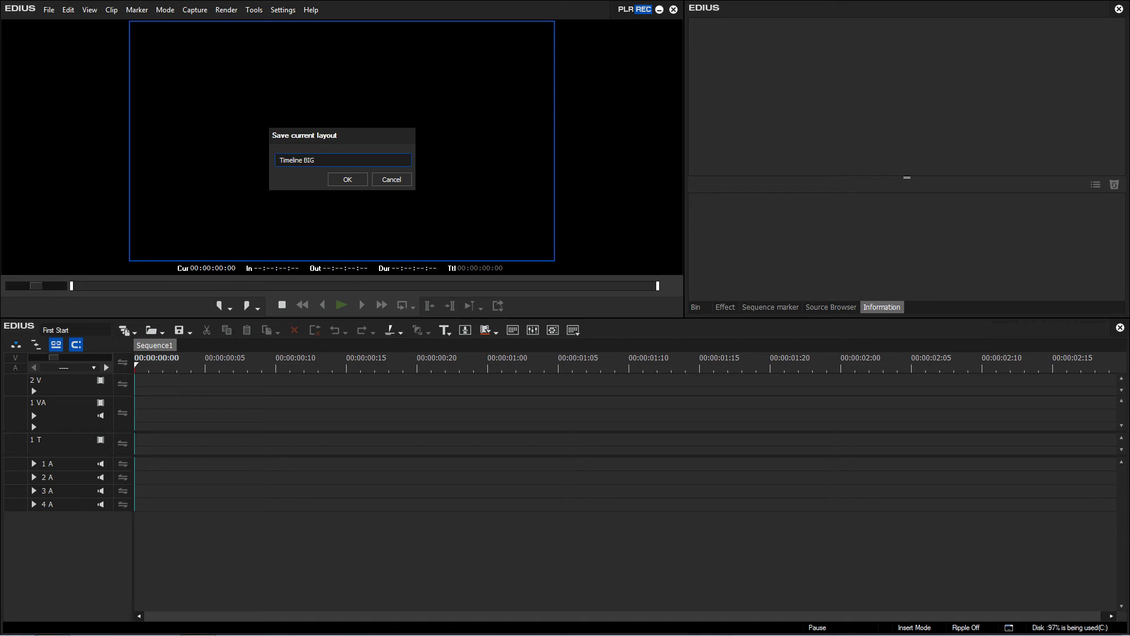
pyautogui.click(344, 179)
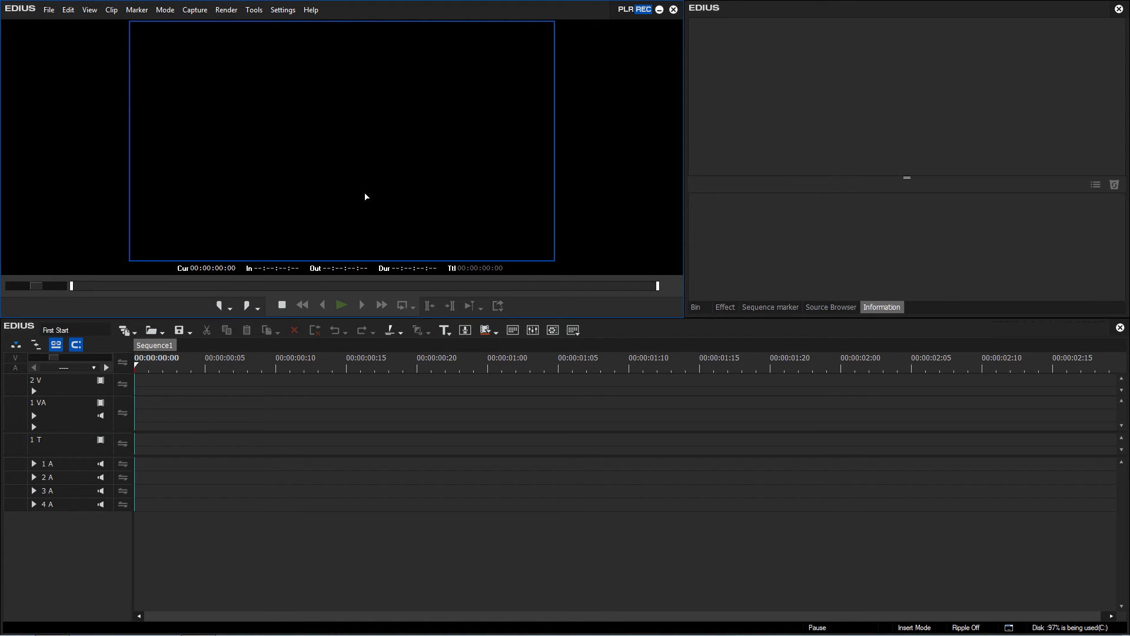
# Step: Apply the Timeline BIG layout from View > Window Layout > Apply Layout
pyautogui.click(92, 10)
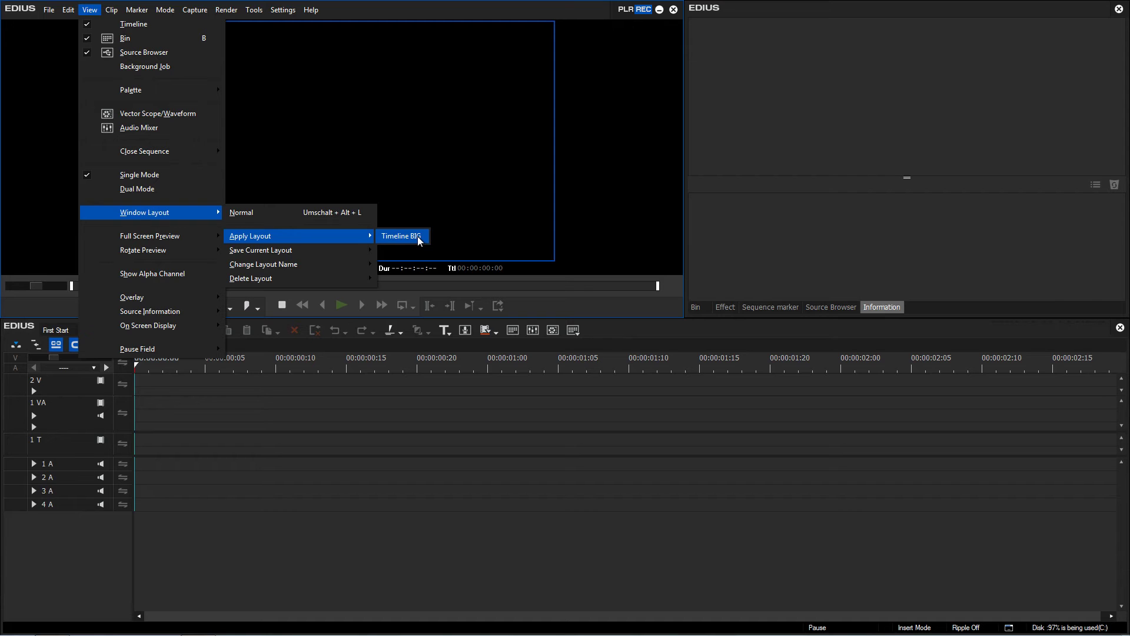
pyautogui.click(419, 238)
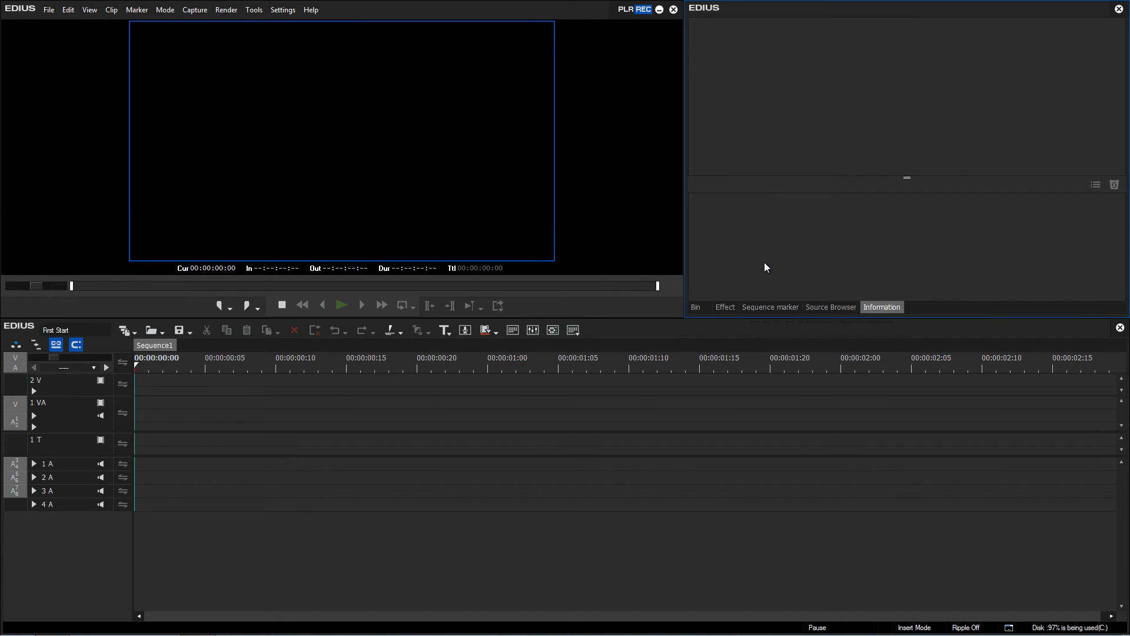
# Step: Pull Information out of the Bin group as a narrow floating window at the upper right
pyautogui.moveTo(873, 305)
pyautogui.mouseDown()
pyautogui.moveTo(252, 457)
pyautogui.moveTo(200, 482)
pyautogui.mouseUp()
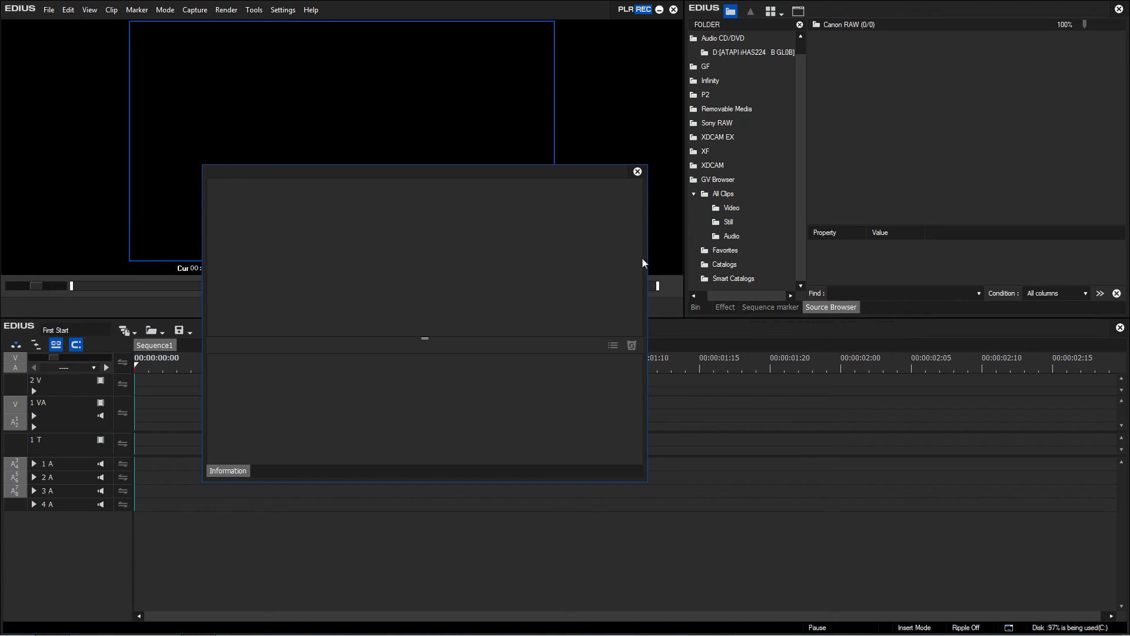
pyautogui.moveTo(648, 258); pyautogui.dragTo(311, 298)
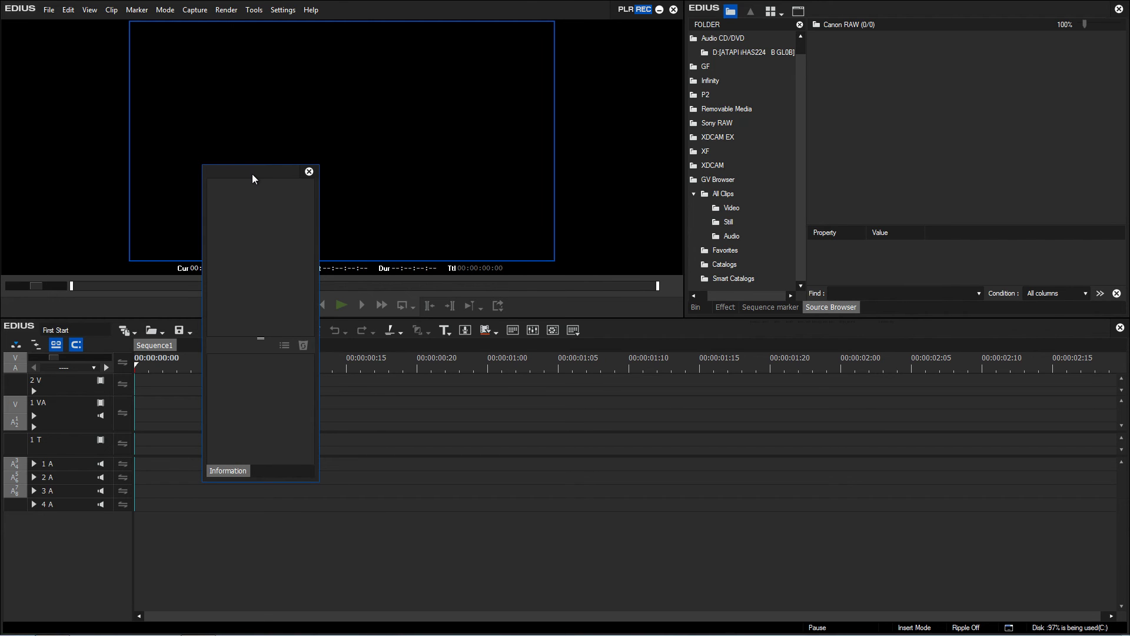
pyautogui.moveTo(252, 177)
pyautogui.mouseDown()
pyautogui.moveTo(935, 77)
pyautogui.moveTo(1012, 44)
pyautogui.mouseUp()
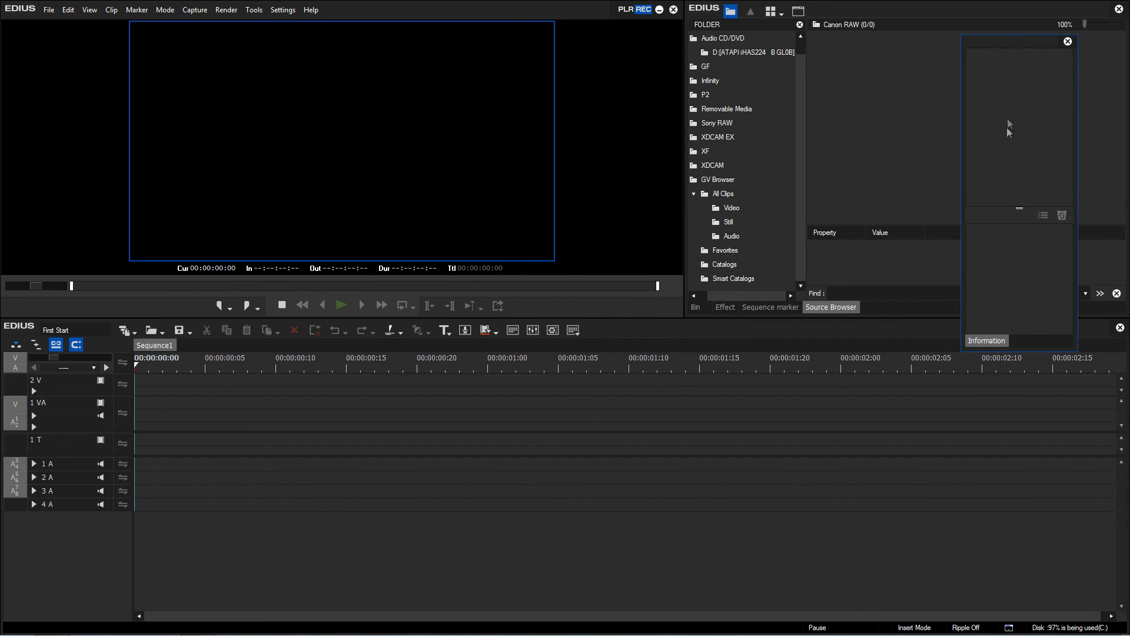
# Step: Narrow the timeline, dock Information at its right edge, then widen the timeline to fill the gap
pyautogui.click(1124, 442)
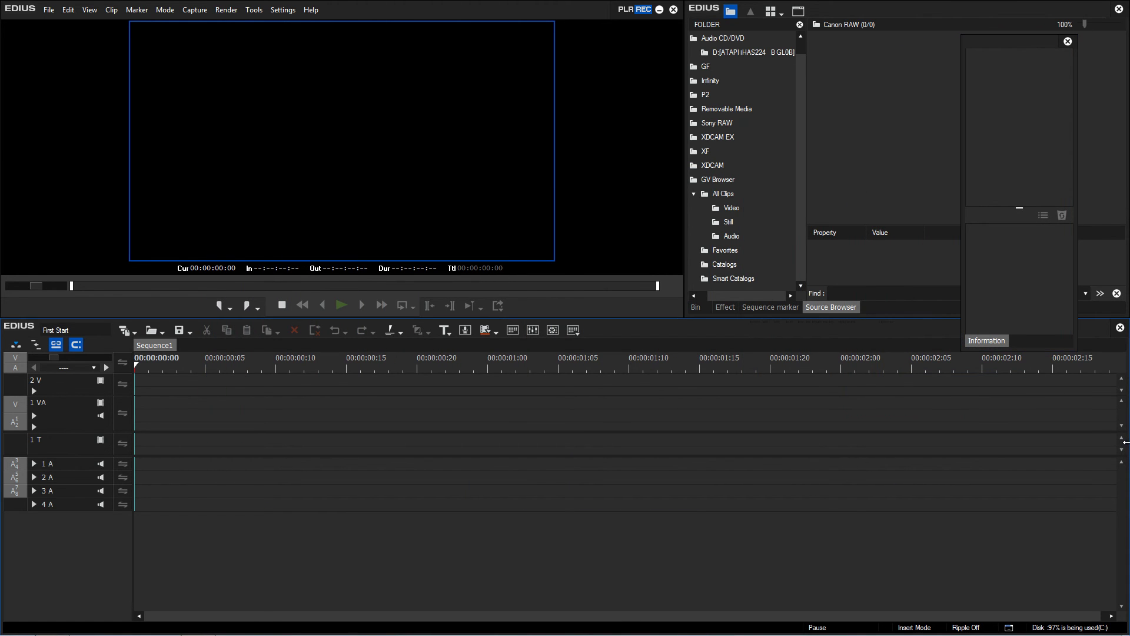
pyautogui.moveTo(1124, 442); pyautogui.dragTo(922, 442)
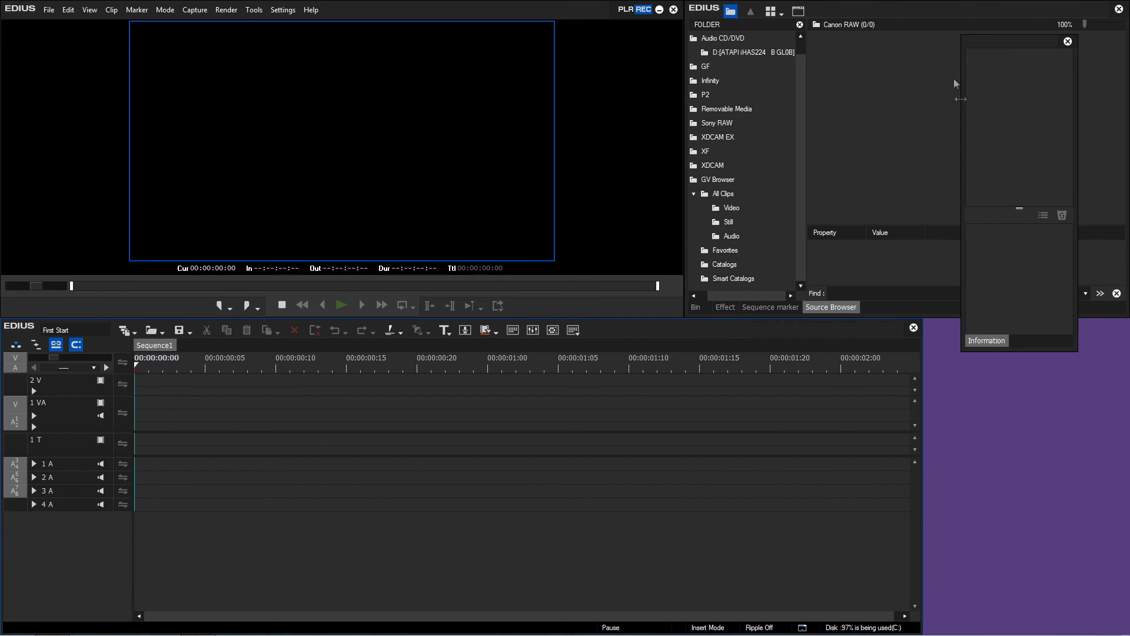
pyautogui.moveTo(984, 44); pyautogui.dragTo(1044, 331)
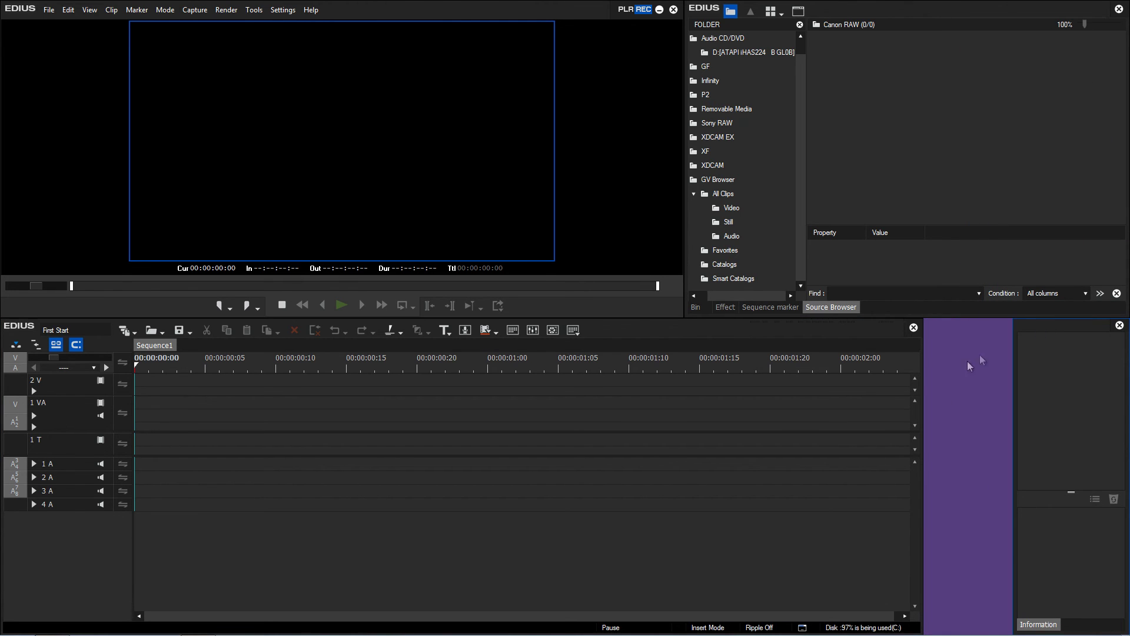
pyautogui.moveTo(920, 379); pyautogui.dragTo(1010, 395)
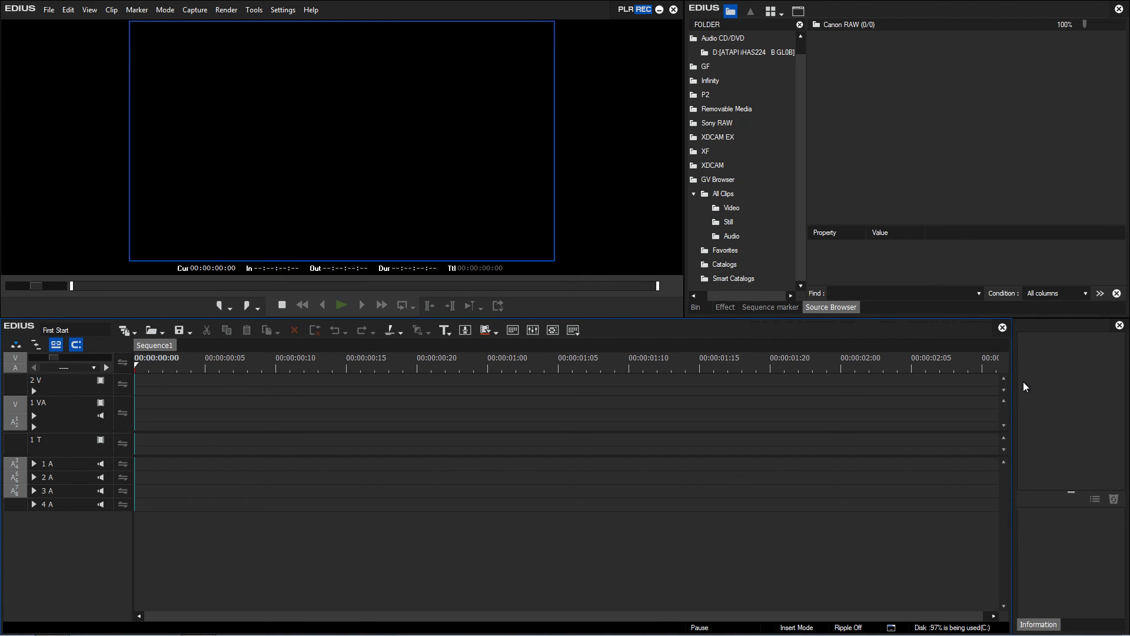
pyautogui.click(1119, 327)
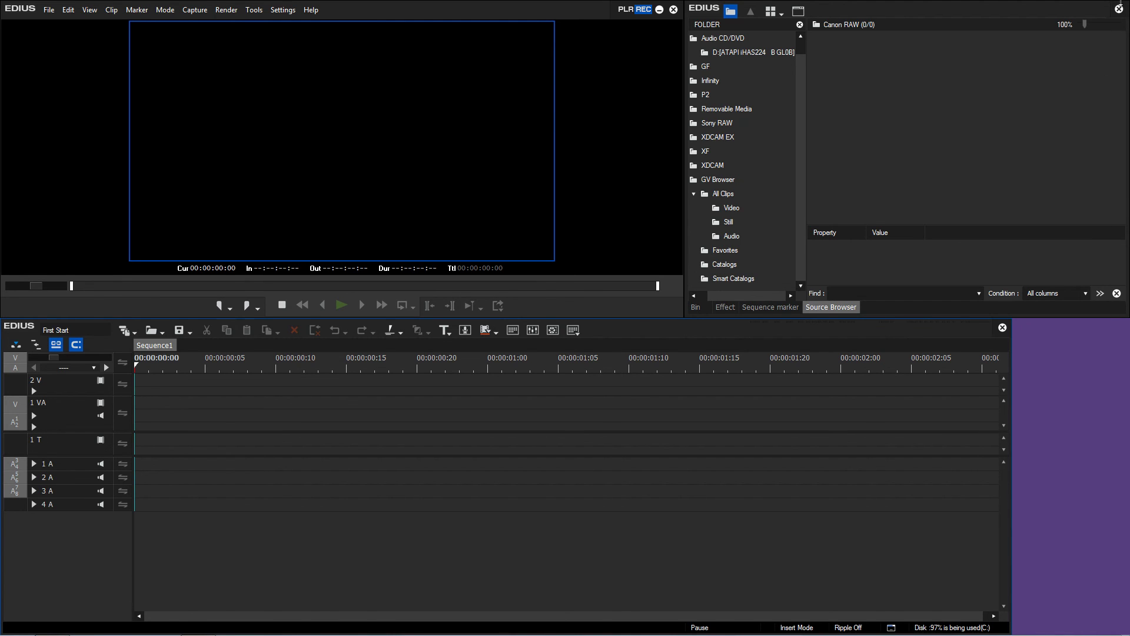
pyautogui.click(1119, 9)
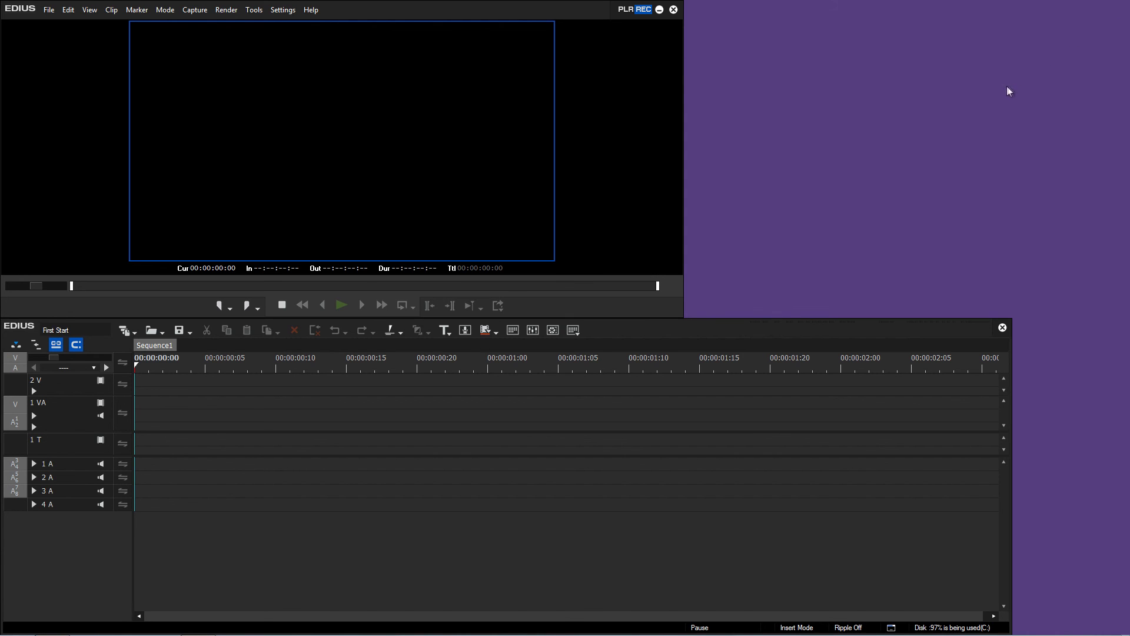
pyautogui.click(89, 10)
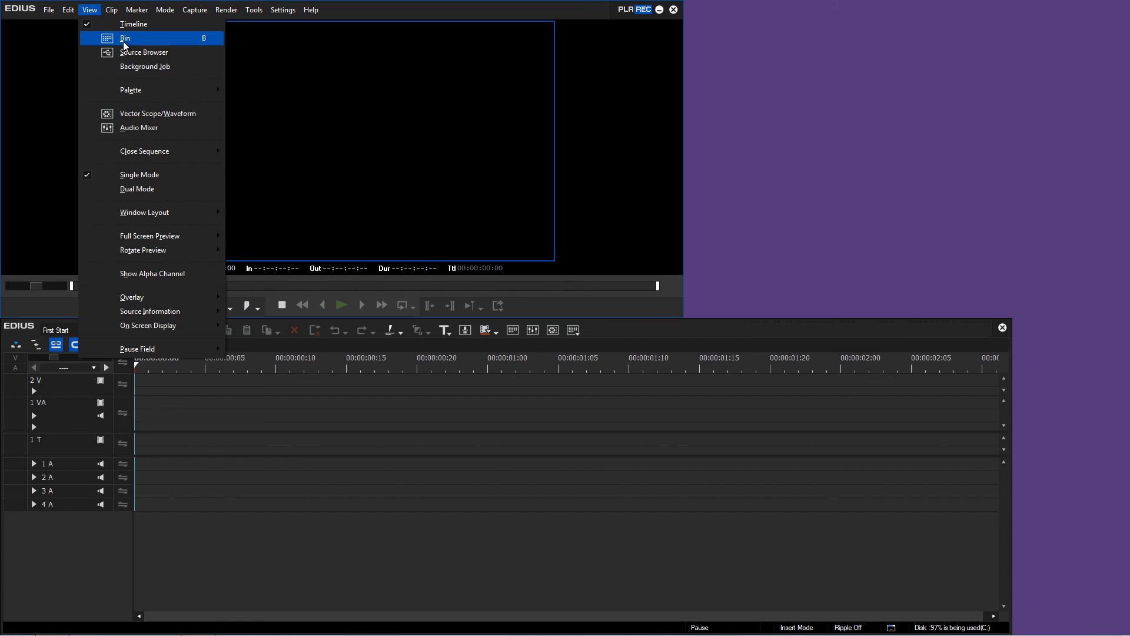
pyautogui.click(588, 145)
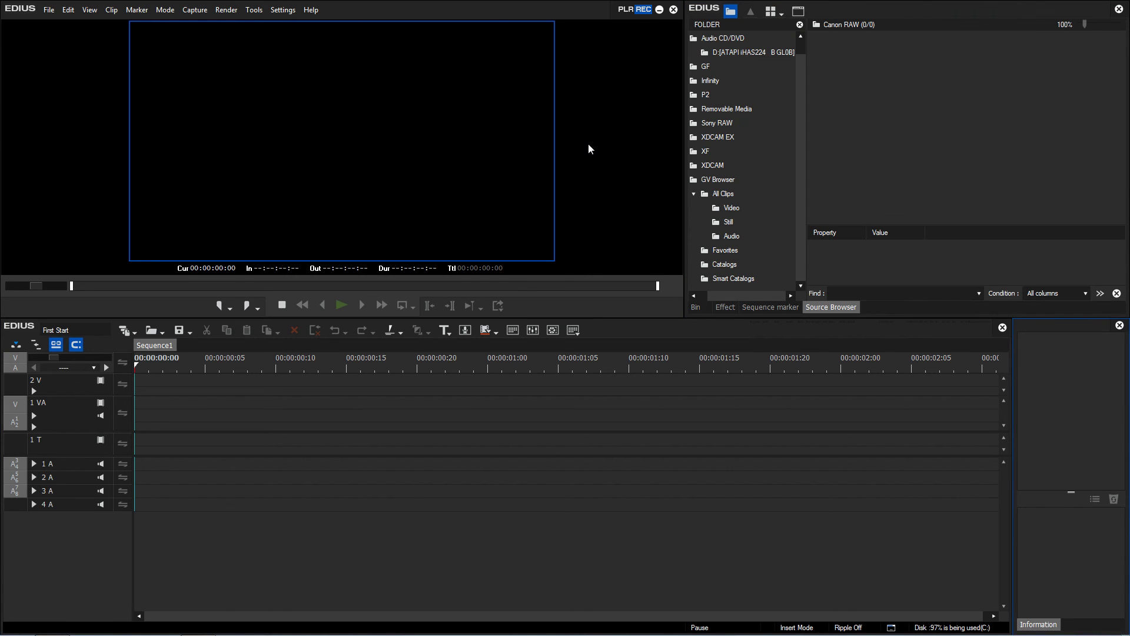
pyautogui.click(1119, 325)
pyautogui.click(1120, 326)
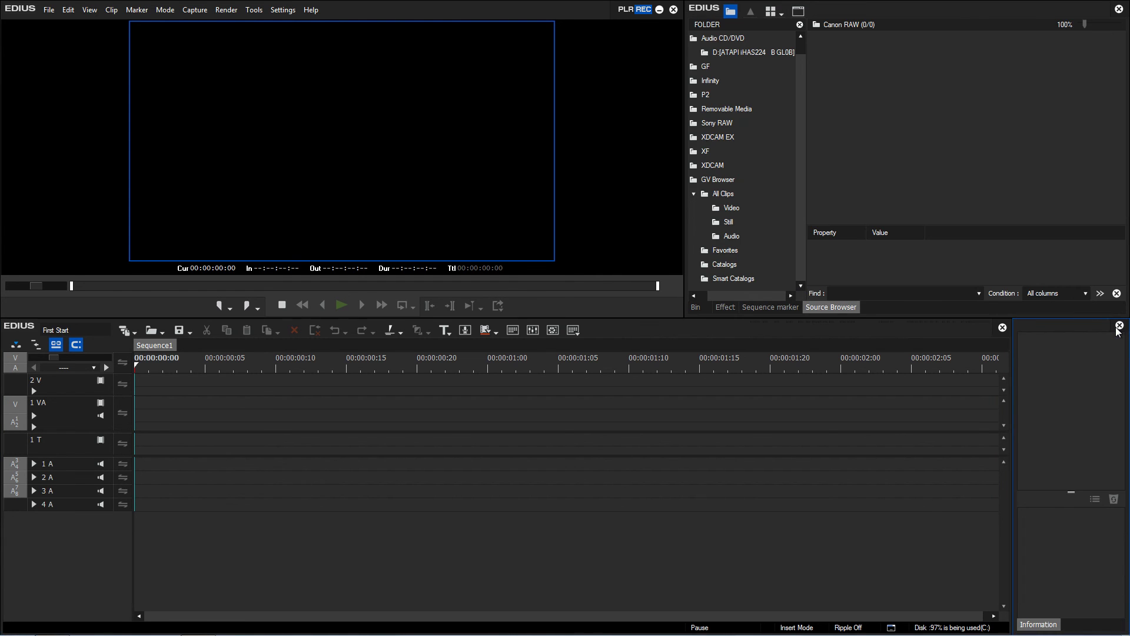